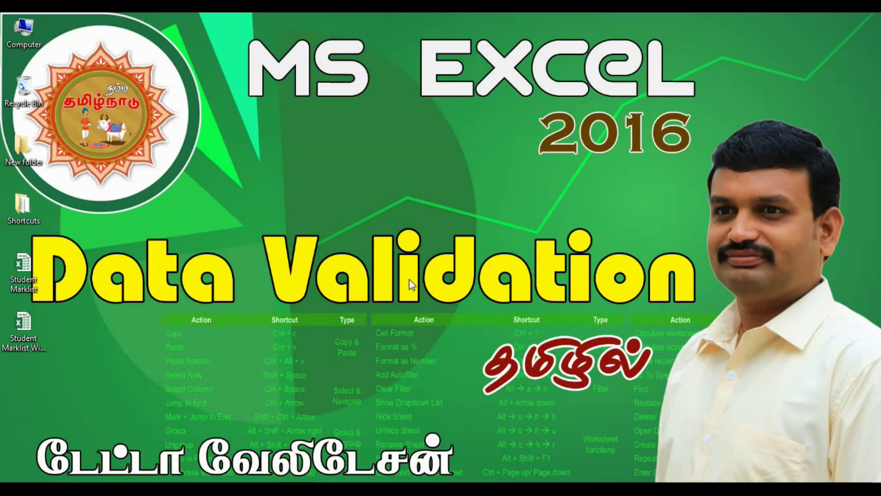
Open the Student Marklist workbook from its desktop icon
{"action": "double_click", "coordinate": [21, 278]}
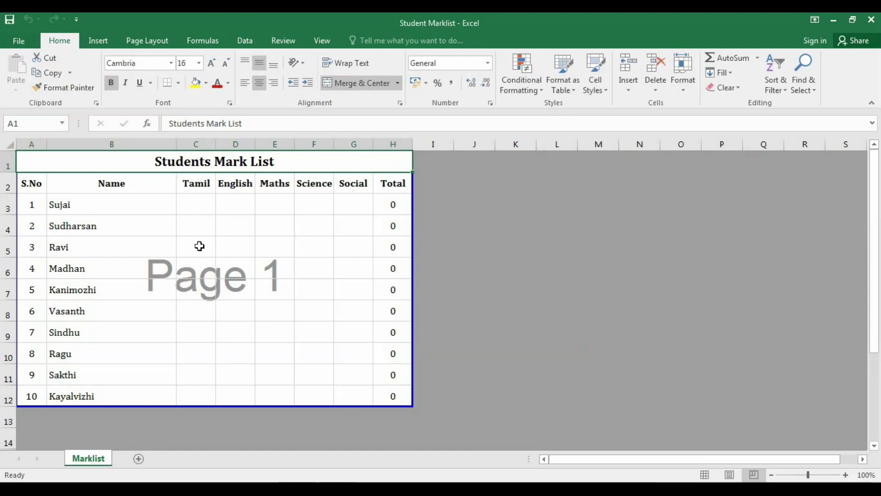
Enter English marks 75, 96, 85, 21 and 54 in D5:D9
{"action": "key", "text": "ctrl+c"}
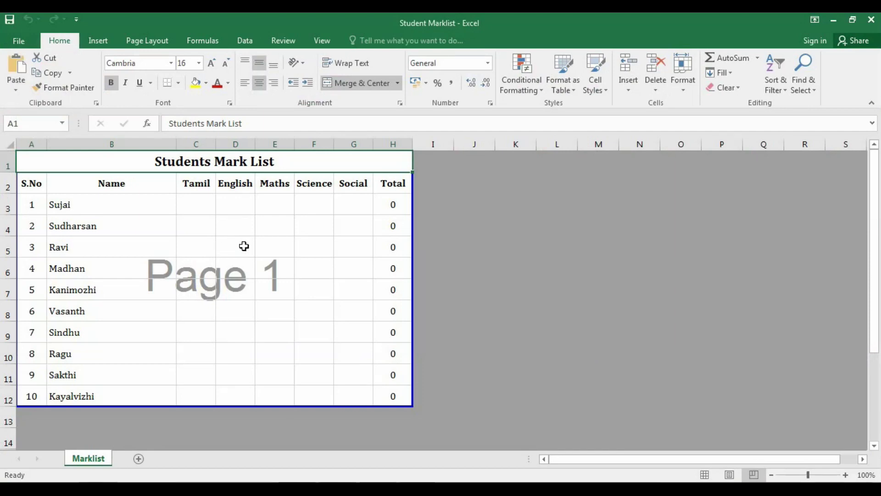
{"action": "left_click", "coordinate": [244, 247]}
{"action": "type", "text": "75"}
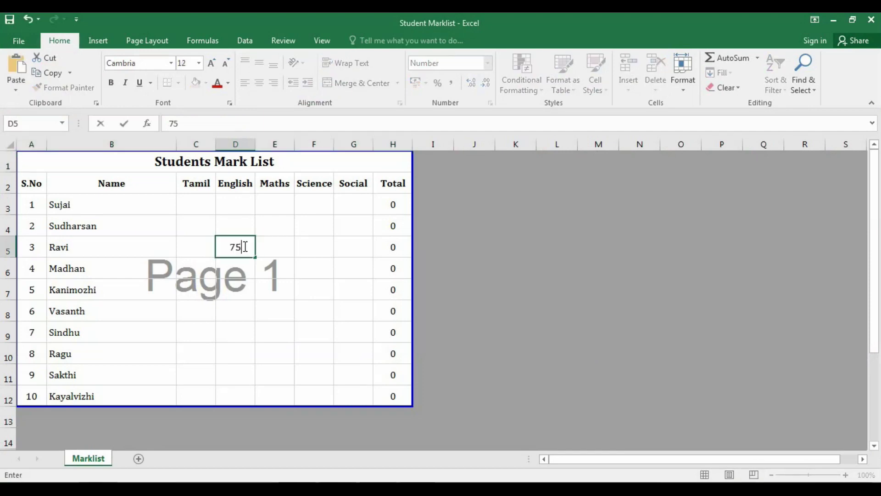
{"action": "key", "text": "Return"}
{"action": "type", "text": "96"}
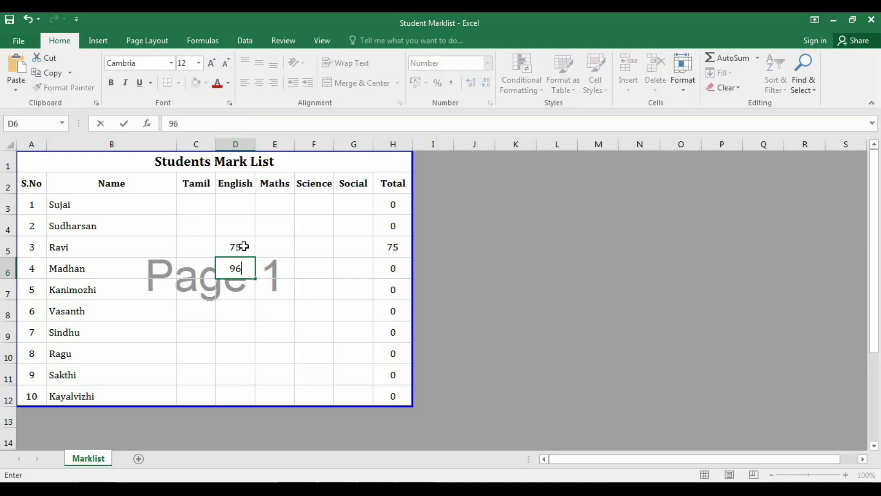
{"action": "key", "text": "Return"}
{"action": "type", "text": "85"}
{"action": "key", "text": "Return"}
{"action": "type", "text": "21"}
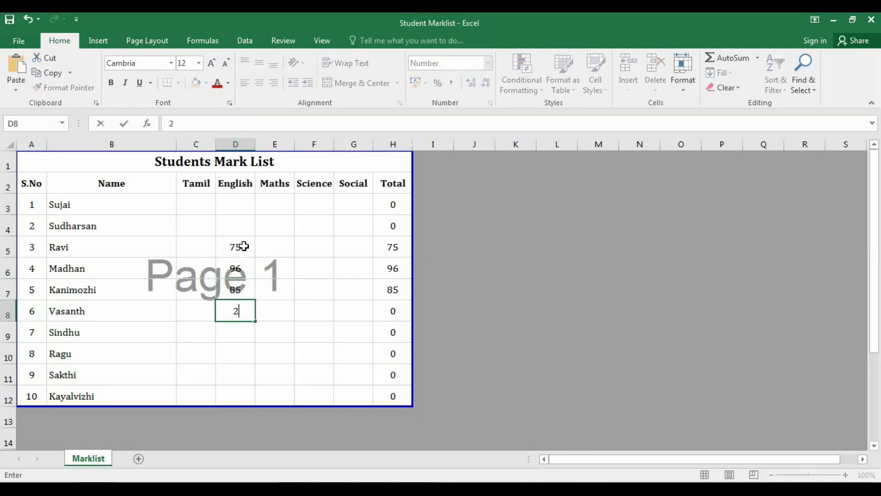
{"action": "key", "text": "Return"}
{"action": "type", "text": "54"}
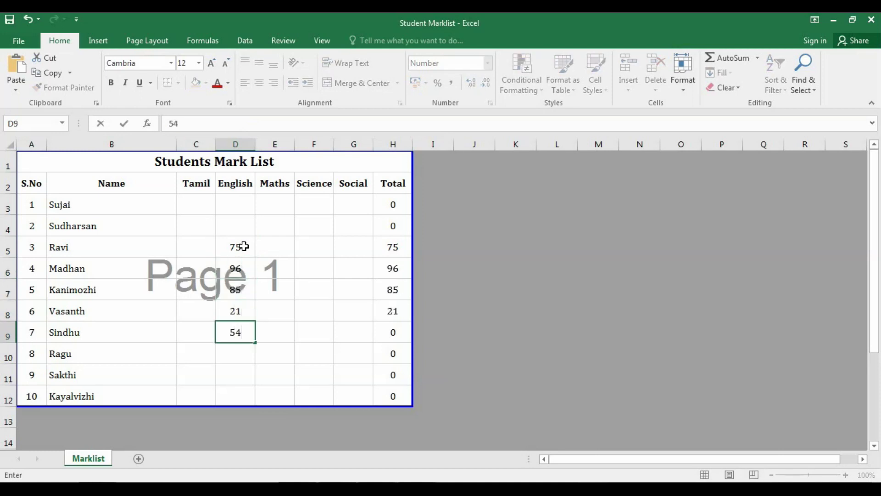
{"action": "key", "text": "Return"}
Enter Maths marks 102, 10, 20 and 45 in E5:E8
{"action": "key", "text": "Up"}
{"action": "key", "text": "Up"}
{"action": "key", "text": "Up"}
{"action": "key", "text": "Up"}
{"action": "key", "text": "Up"}
{"action": "key", "text": "Up"}
{"action": "key", "text": "Right"}
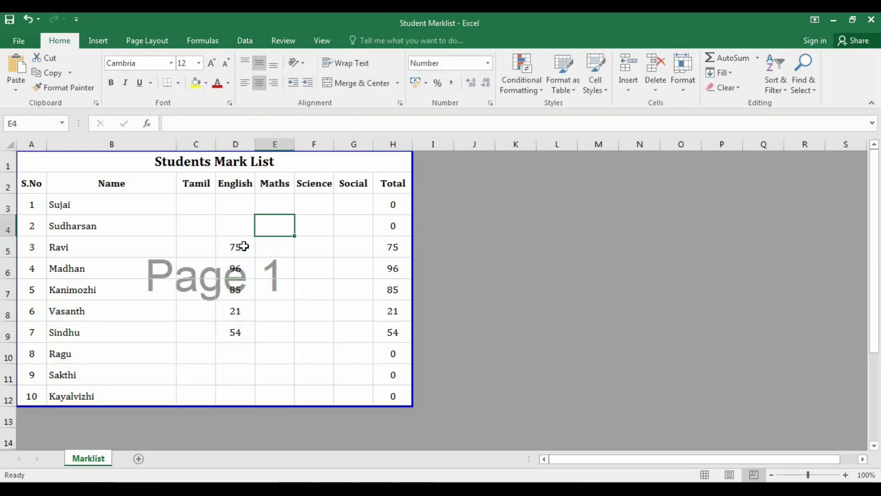
{"action": "key", "text": "Down"}
{"action": "type", "text": "102"}
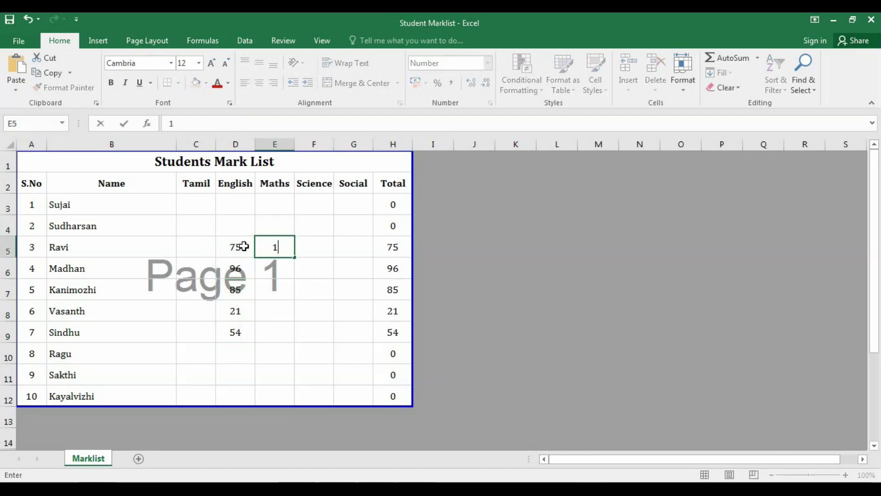
{"action": "key", "text": "Return"}
{"action": "type", "text": "10"}
{"action": "key", "text": "Return"}
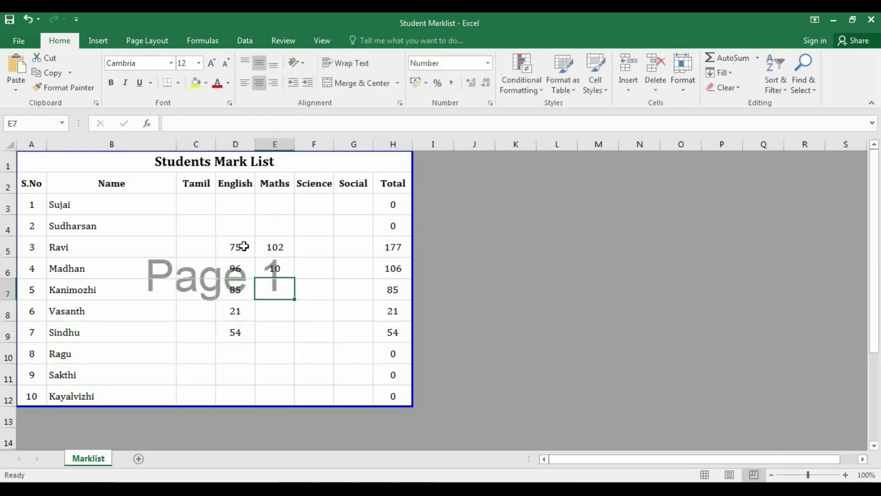
{"action": "type", "text": "20"}
{"action": "key", "text": "Return"}
{"action": "type", "text": "45"}
{"action": "key", "text": "Return"}
{"action": "key", "text": "Up"}
{"action": "key", "text": "Up"}
{"action": "key", "text": "Up"}
{"action": "key", "text": "Up"}
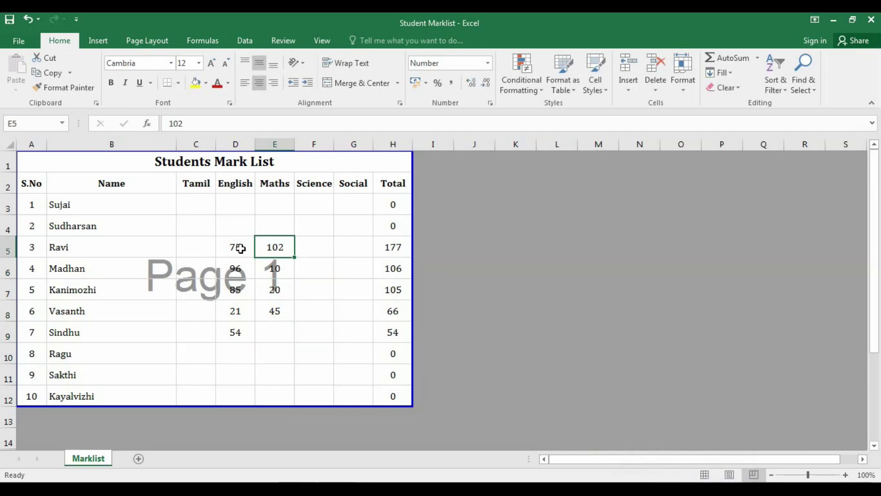
Delete the trial marks in D5:E10, then select C3:G12 with the Data ribbon shown
{"action": "left_click_drag", "start_coordinate": [241, 249], "coordinate": [286, 353]}
{"action": "key", "text": "Delete"}
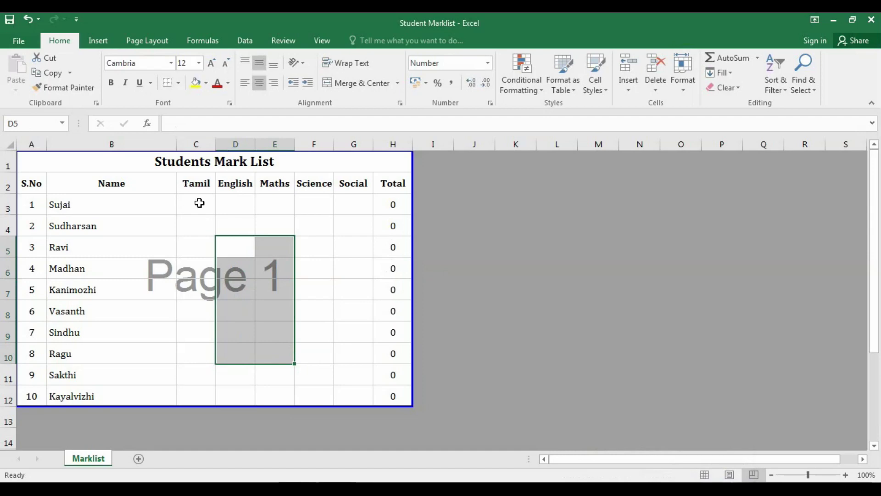
{"action": "left_click_drag", "start_coordinate": [196, 204], "coordinate": [353, 394]}
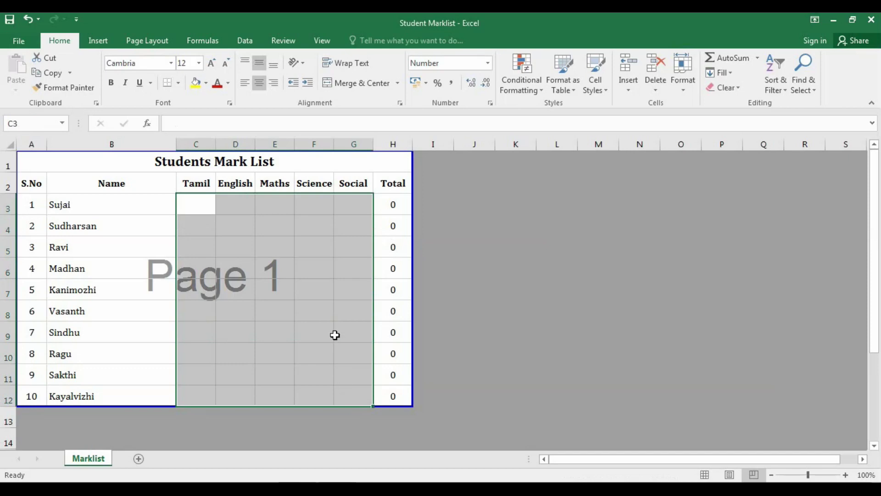
{"action": "left_click", "coordinate": [245, 41]}
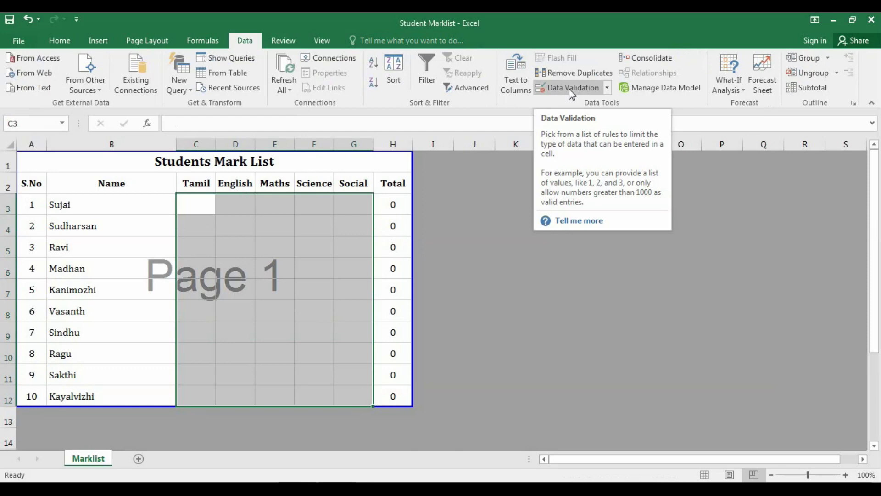
Bring up the Data Validation dialog for C3:G12 from the Data Tools group
{"action": "left_click", "coordinate": [607, 87]}
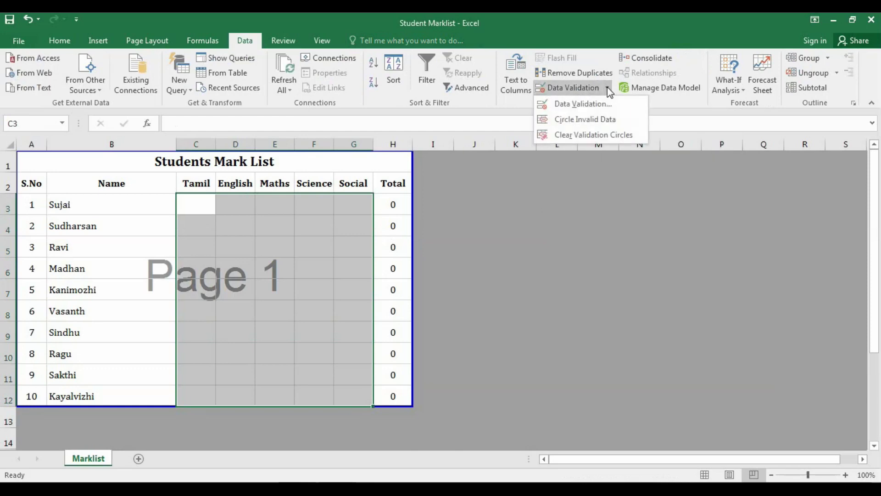
{"action": "left_click", "coordinate": [589, 106]}
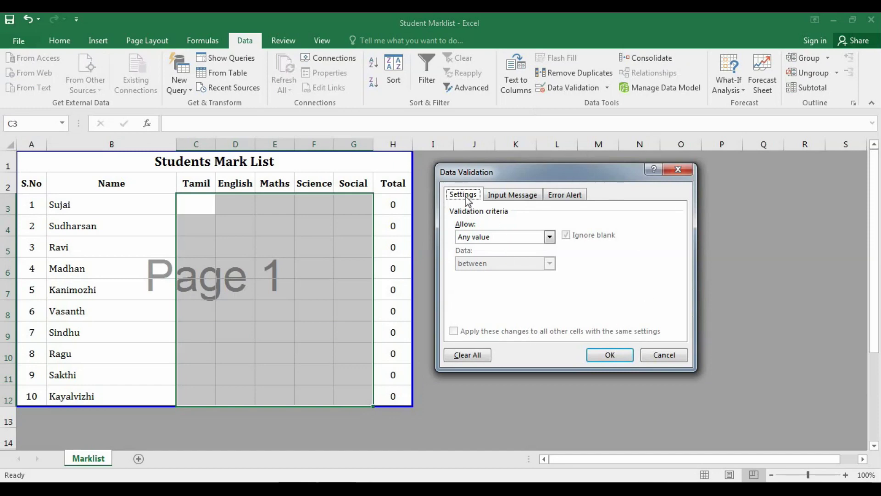
{"action": "left_click", "coordinate": [512, 195]}
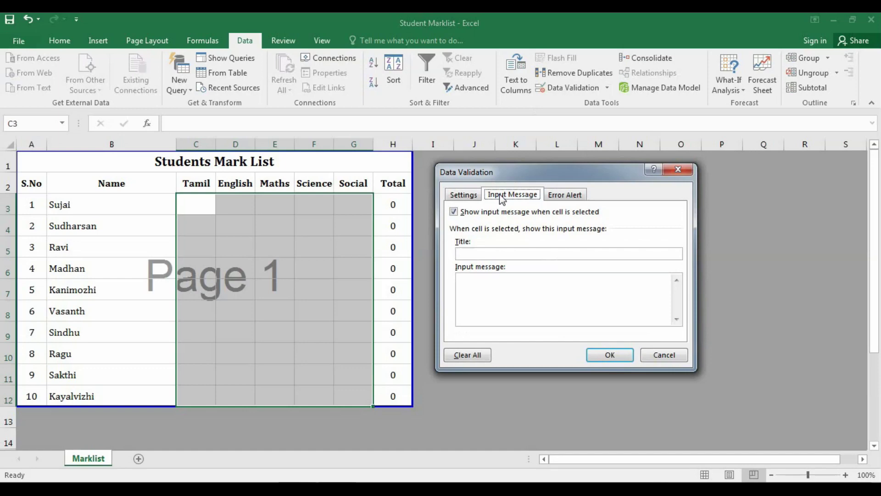
{"action": "left_click", "coordinate": [555, 197]}
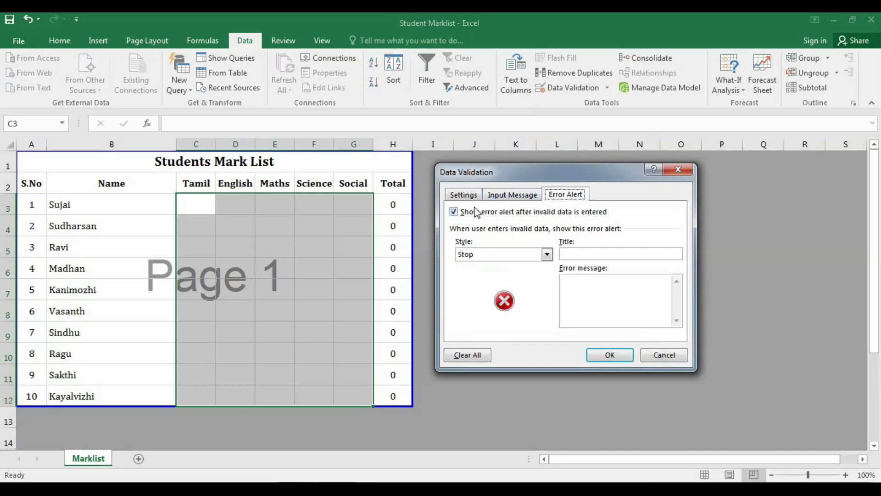
{"action": "left_click", "coordinate": [465, 195]}
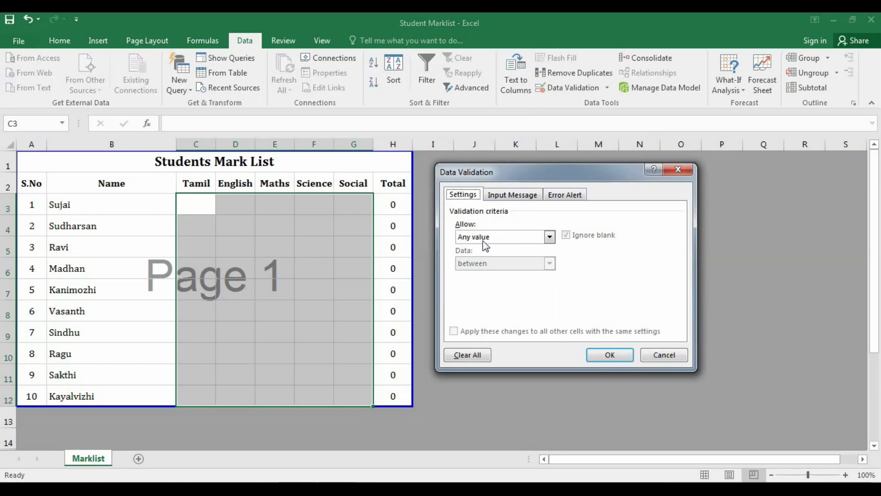
{"action": "left_click", "coordinate": [534, 201]}
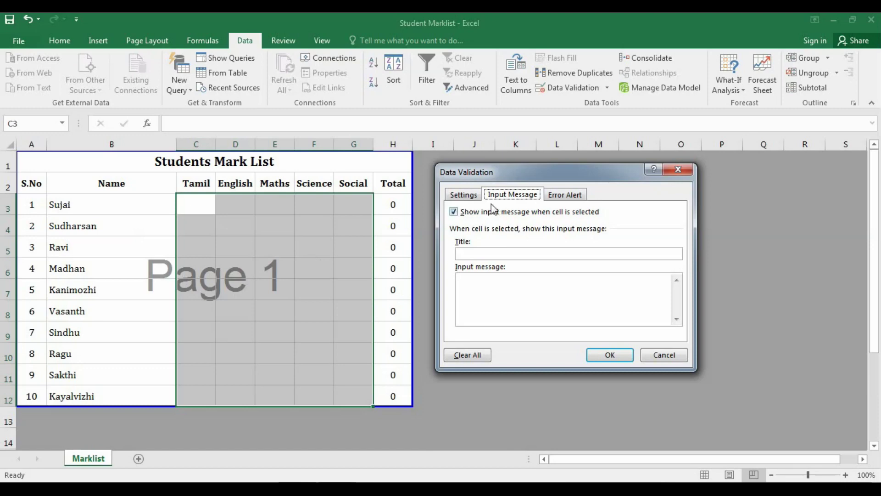
{"action": "left_click", "coordinate": [564, 197]}
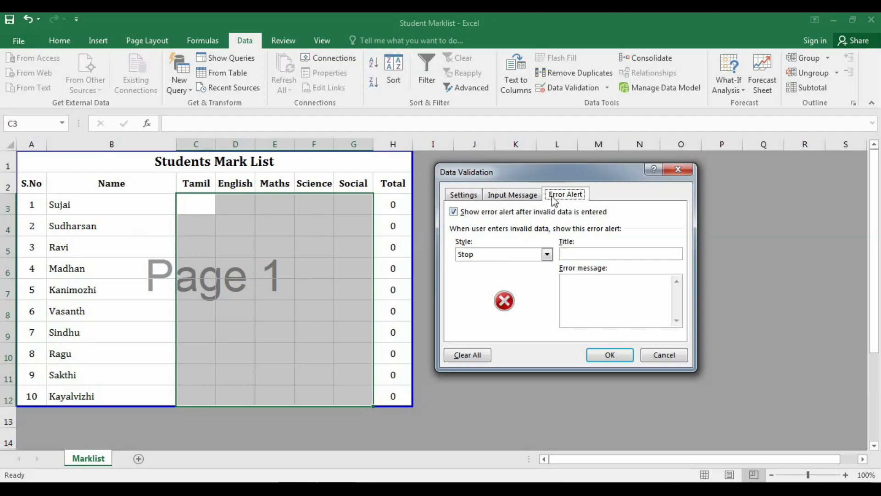
{"action": "left_click", "coordinate": [463, 198]}
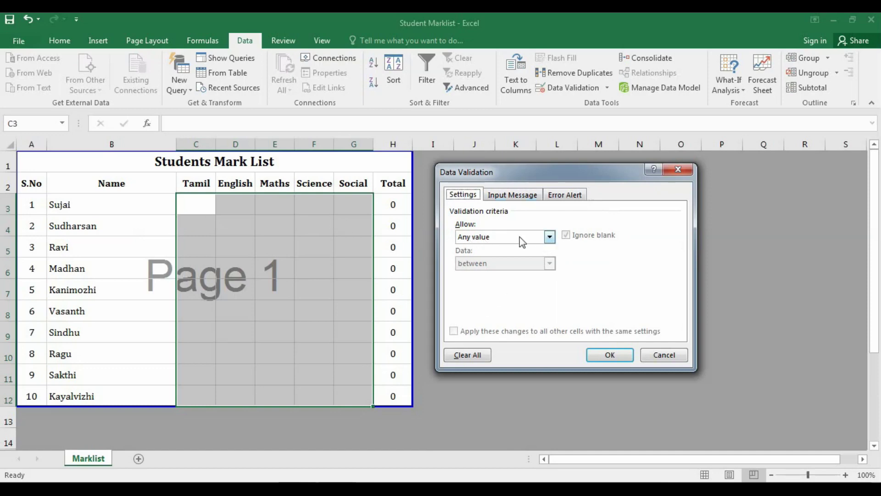
{"action": "left_click", "coordinate": [550, 237]}
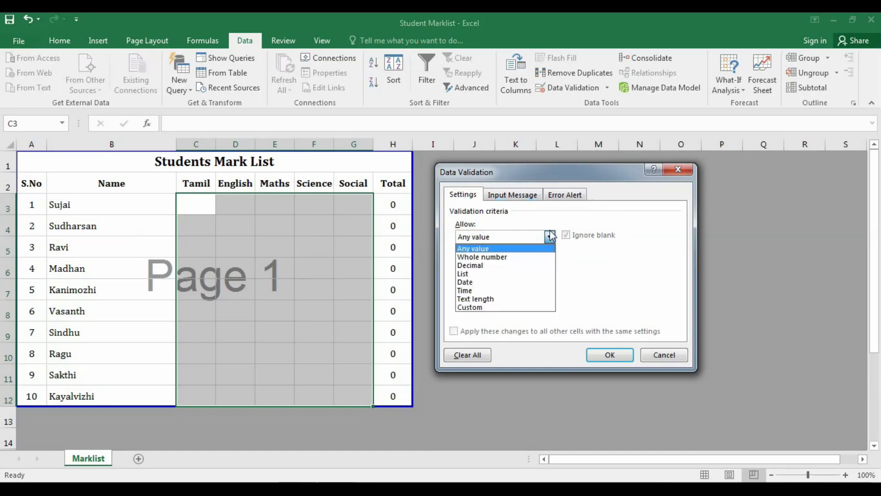
Restrict C3:G12 to whole numbers between minimum 0 and maximum 100
{"action": "left_click", "coordinate": [515, 257]}
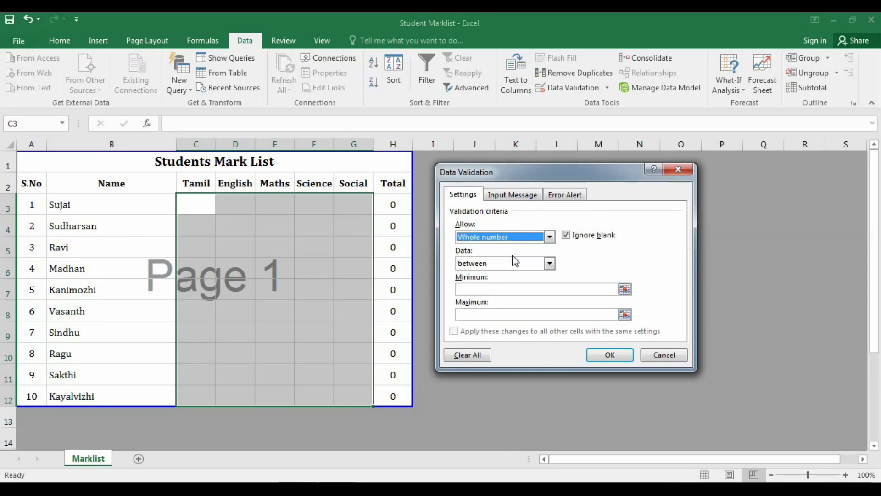
{"action": "left_click", "coordinate": [486, 292]}
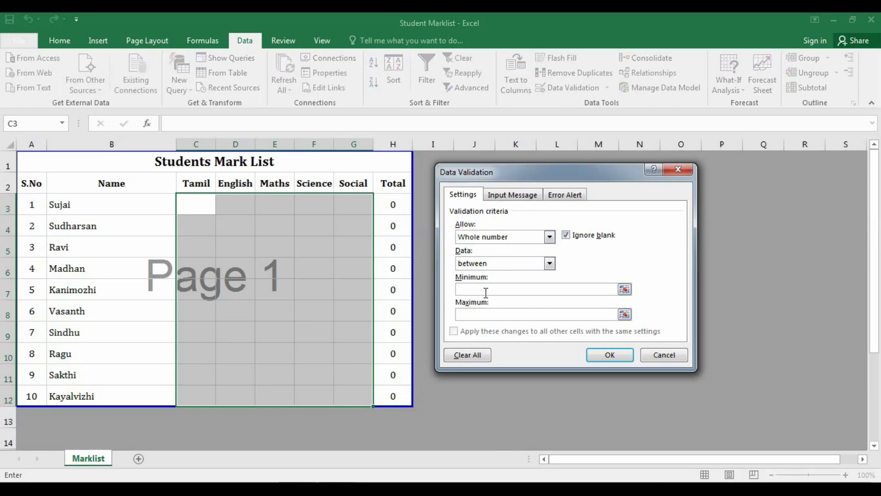
{"action": "type", "text": "0"}
{"action": "left_click", "coordinate": [472, 312]}
{"action": "type", "text": "100"}
{"action": "left_click", "coordinate": [608, 356]}
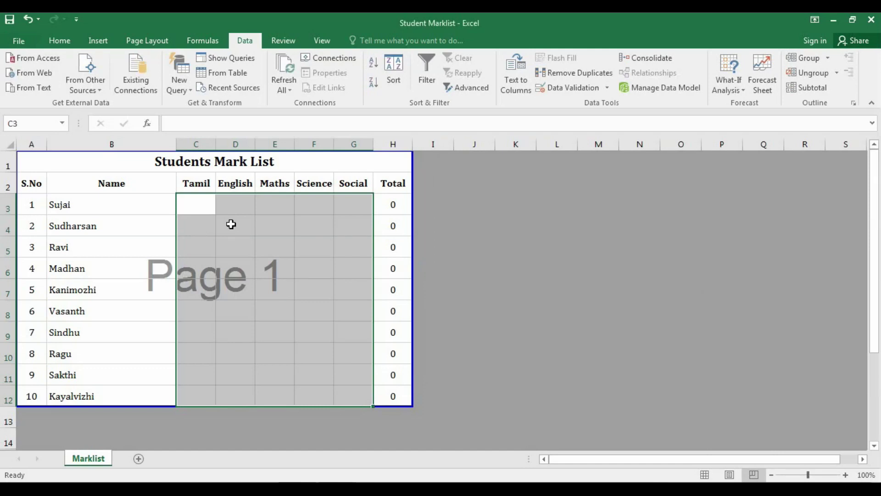
Enter Maths marks 52, 63 and 45 in E4:E6, then attempt 105 in E7
{"action": "left_click", "coordinate": [281, 226]}
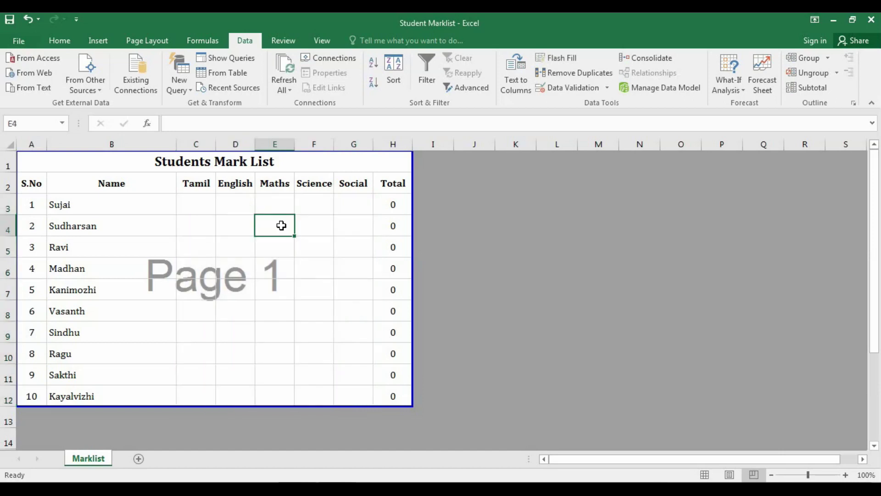
{"action": "type", "text": "52"}
{"action": "key", "text": "Return"}
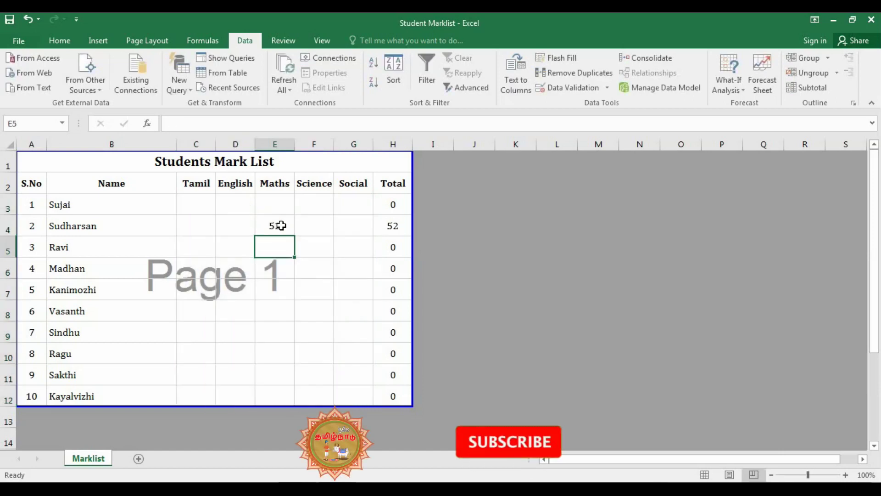
{"action": "type", "text": "63"}
{"action": "key", "text": "Return"}
{"action": "type", "text": "45"}
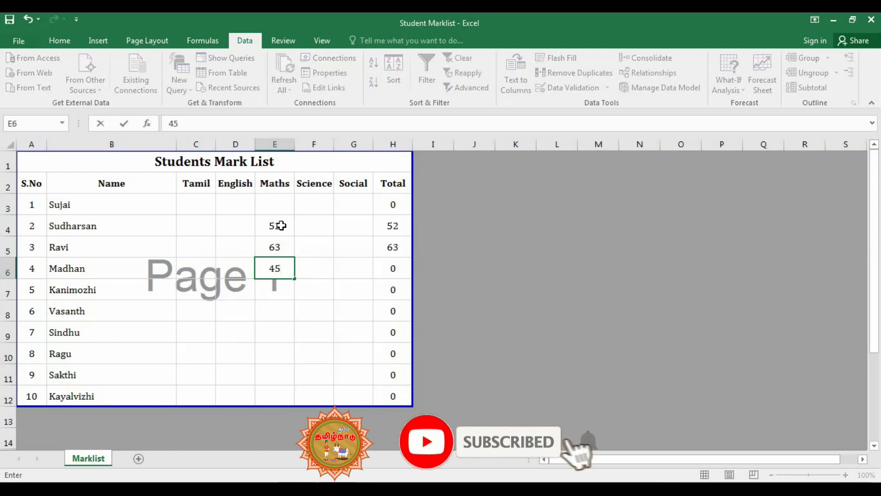
{"action": "key", "text": "Return"}
{"action": "type", "text": "105"}
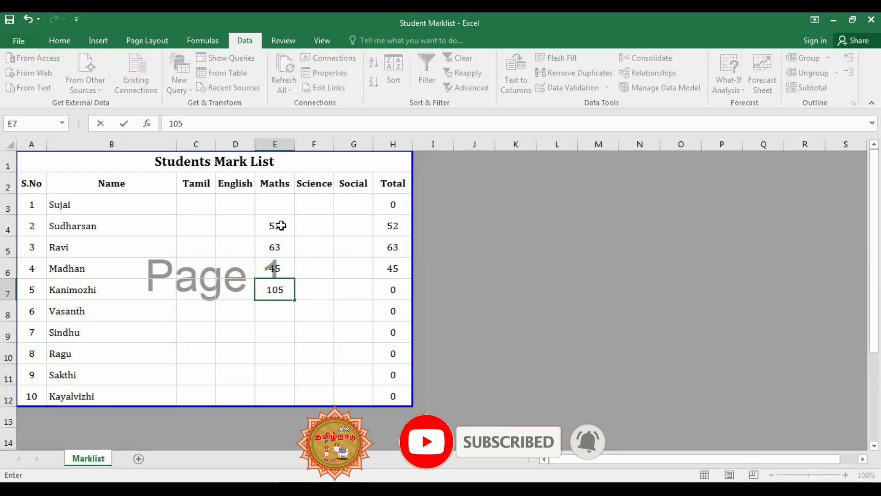
{"action": "key", "text": "Return"}
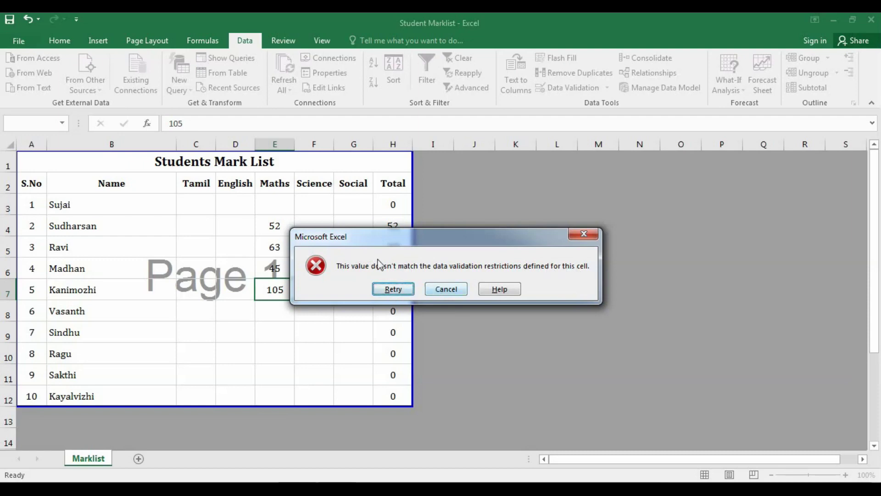
Retry the rejected entry with 52 in E7, then reselect the marks area C3:G12
{"action": "left_click_drag", "start_coordinate": [375, 238], "coordinate": [449, 241]}
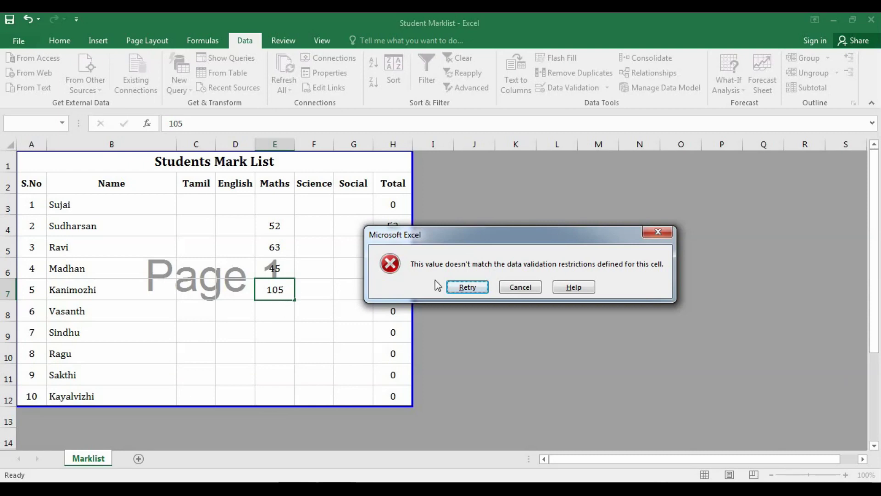
{"action": "left_click", "coordinate": [473, 289]}
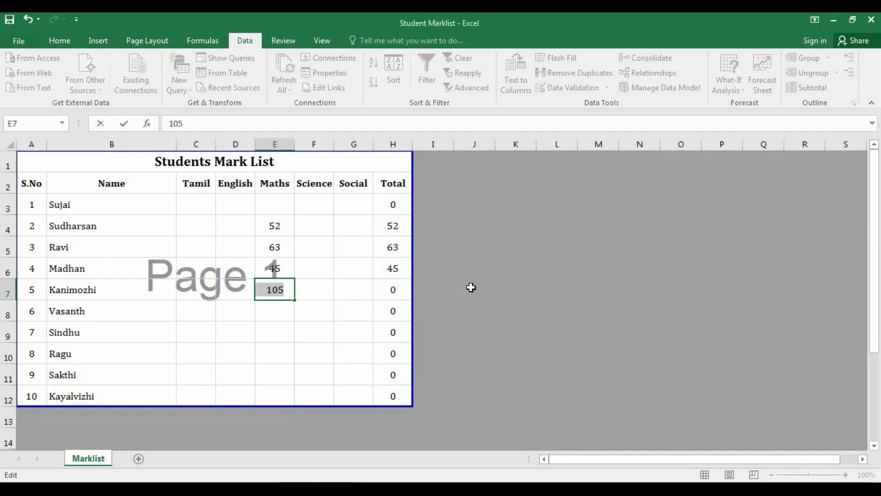
{"action": "type", "text": "52"}
{"action": "key", "text": "Return"}
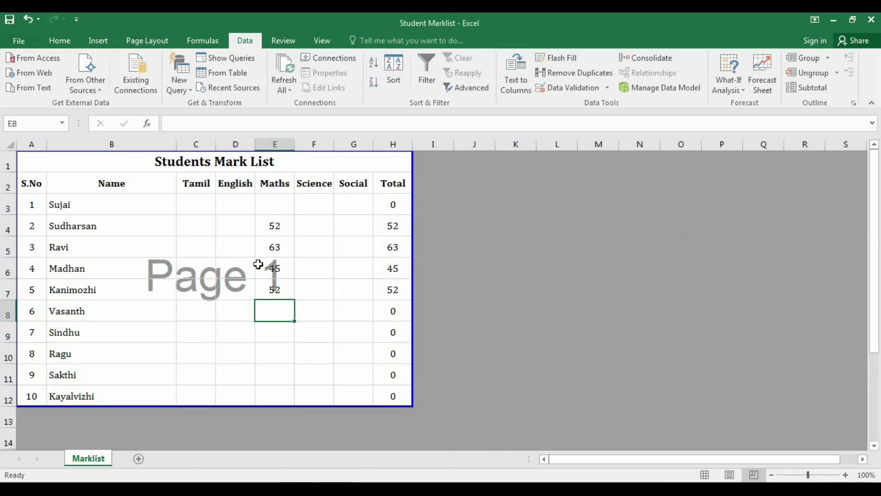
{"action": "left_click_drag", "start_coordinate": [191, 202], "coordinate": [345, 392]}
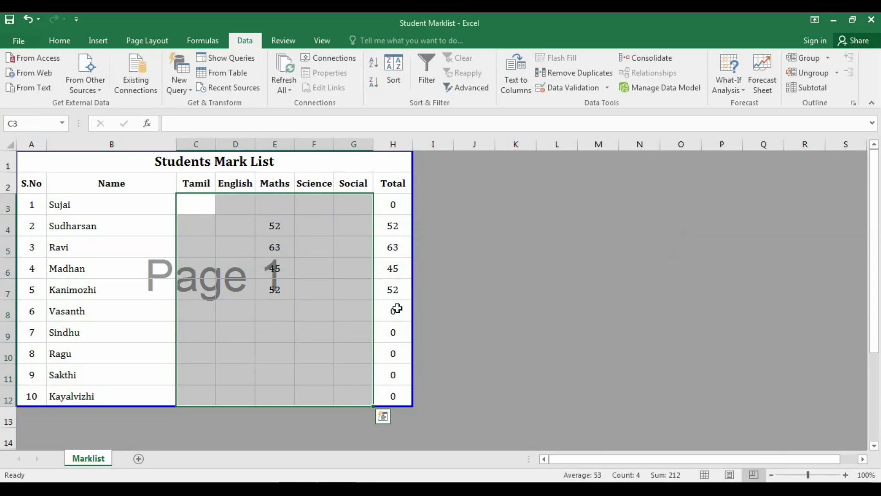
Set an Information error alert titled 'Error' reading '0 to 100 Only', then type 201 in D8
{"action": "left_click", "coordinate": [576, 89]}
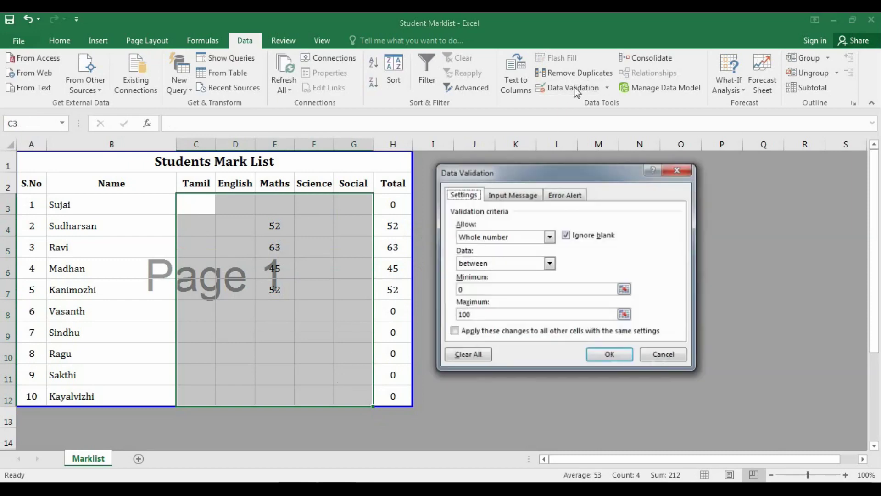
{"action": "left_click", "coordinate": [560, 199]}
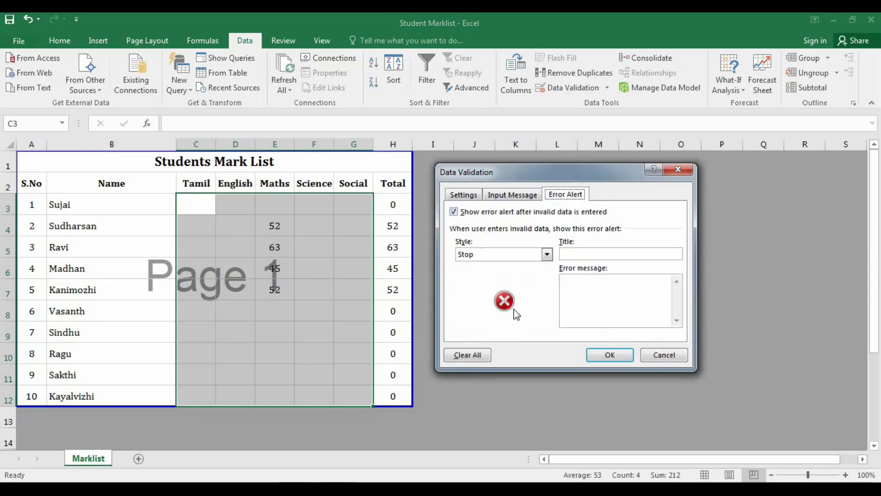
{"action": "left_click", "coordinate": [547, 254]}
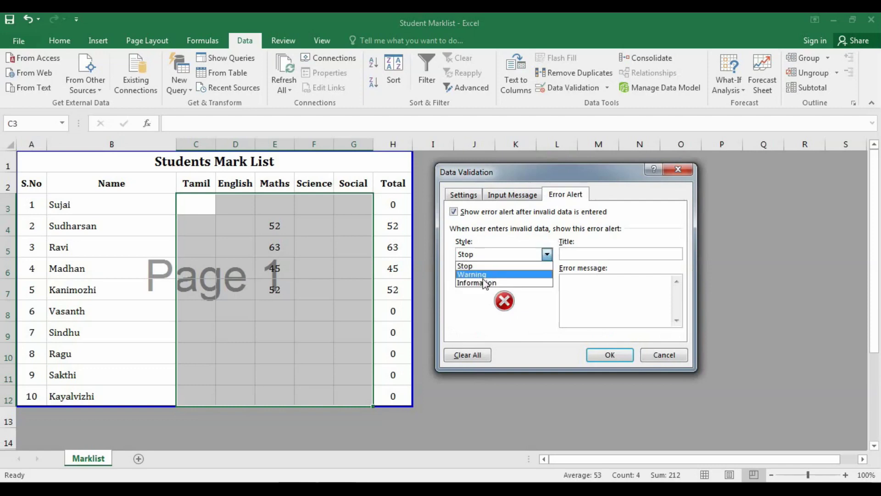
{"action": "left_click", "coordinate": [480, 283]}
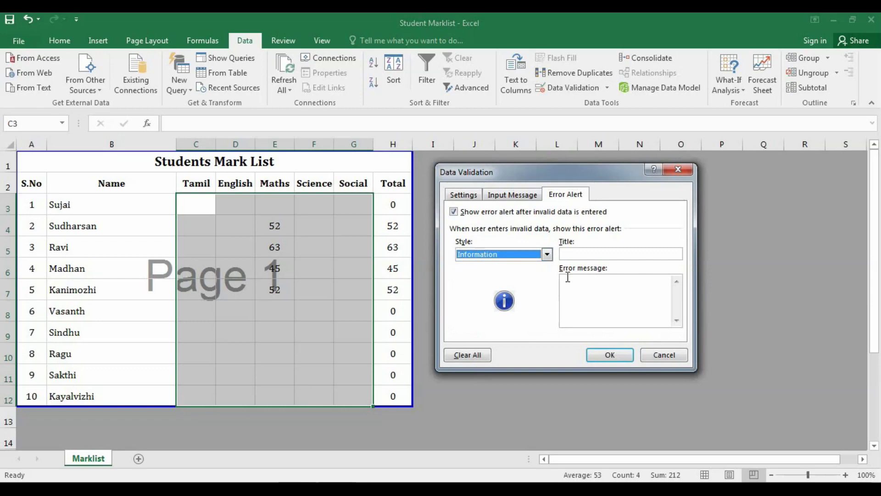
{"action": "left_click", "coordinate": [590, 254]}
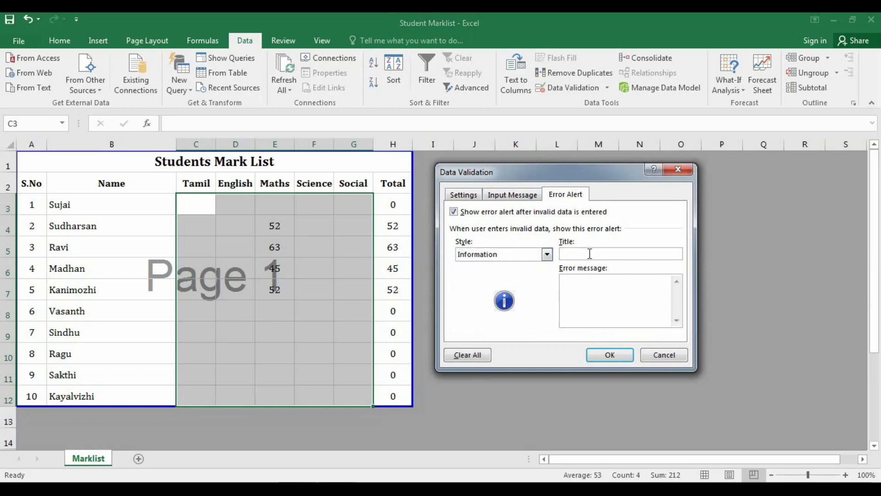
{"action": "type", "text": "Error"}
{"action": "left_click", "coordinate": [598, 301]}
{"action": "type", "text": "0 to 100 Only"}
{"action": "left_click", "coordinate": [604, 357]}
{"action": "left_click", "coordinate": [235, 311]}
{"action": "type", "text": "201"}
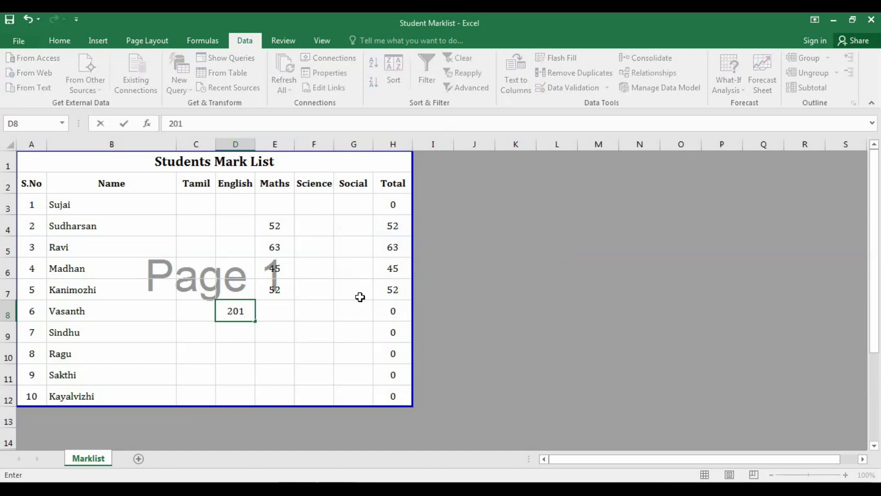
Commit 201 in D8, dismiss the '0 to 100 Only' alert, and reselect C3:G12
{"action": "key", "text": "Return"}
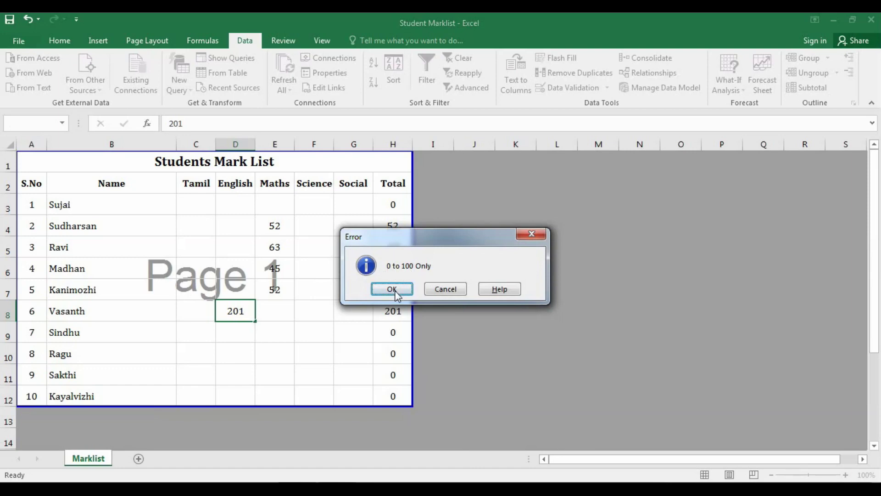
{"action": "left_click", "coordinate": [439, 291]}
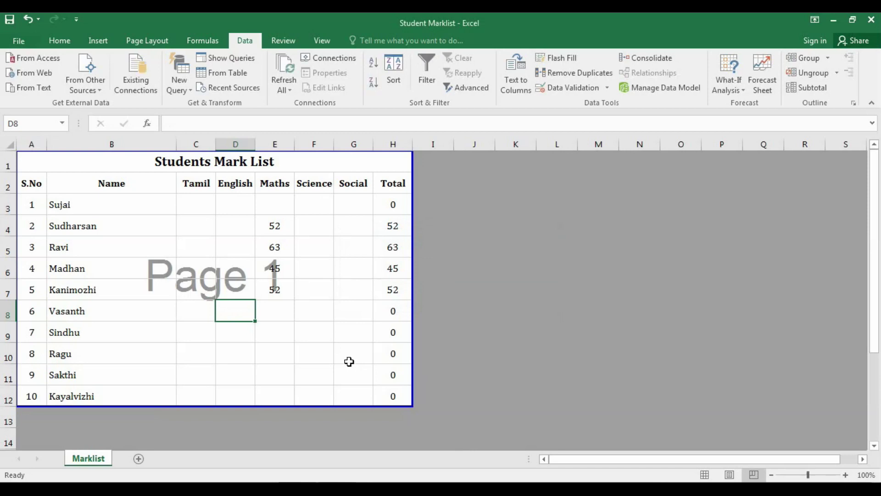
{"action": "left_click_drag", "start_coordinate": [185, 201], "coordinate": [345, 393]}
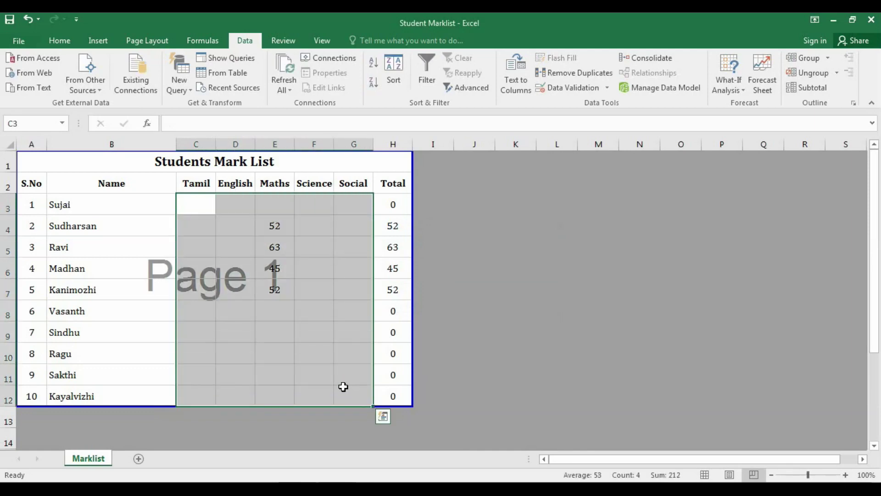
Add an input message titled 'Note' reading 'Please Type 0 to 100 Only' to the marks
{"action": "left_click", "coordinate": [570, 92]}
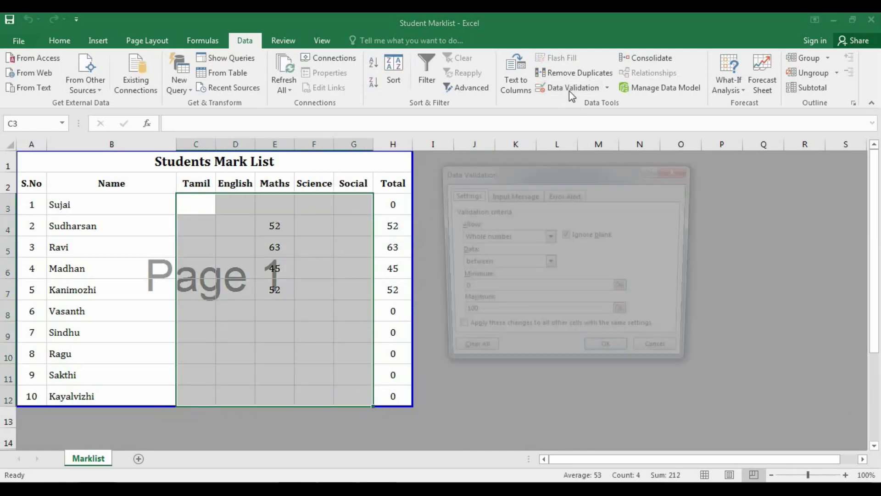
{"action": "left_click", "coordinate": [523, 194]}
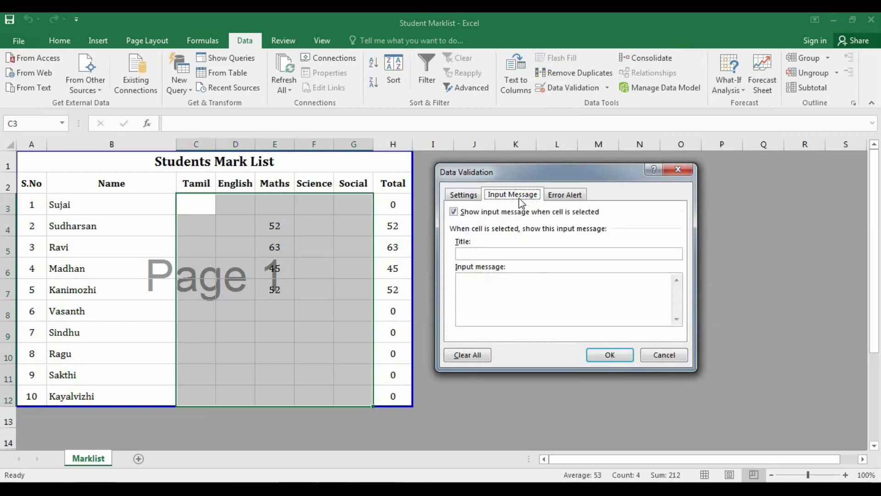
{"action": "left_click", "coordinate": [487, 255]}
{"action": "type", "text": "No"}
{"action": "type", "text": "P"}
{"action": "type", "text": "lease "}
{"action": "type", "text": "Type"}
{"action": "type", "text": " 0 to 1"}
{"action": "type", "text": "00 Only"}
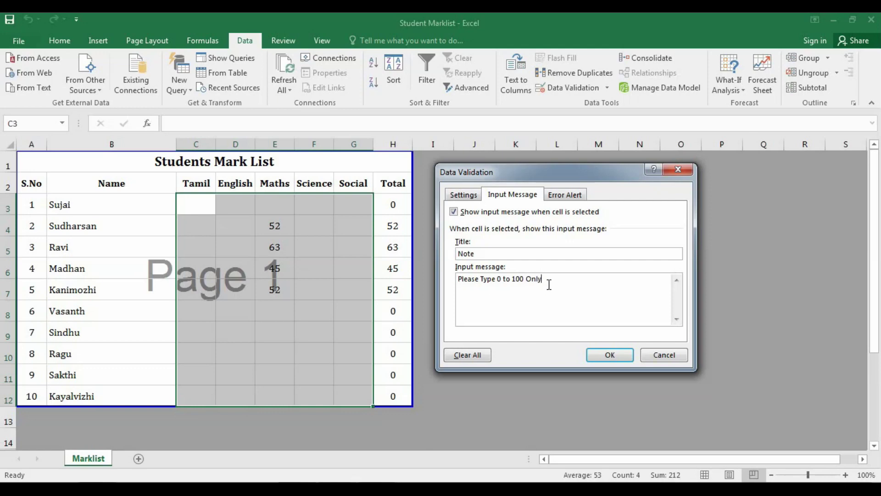
{"action": "left_click", "coordinate": [599, 356]}
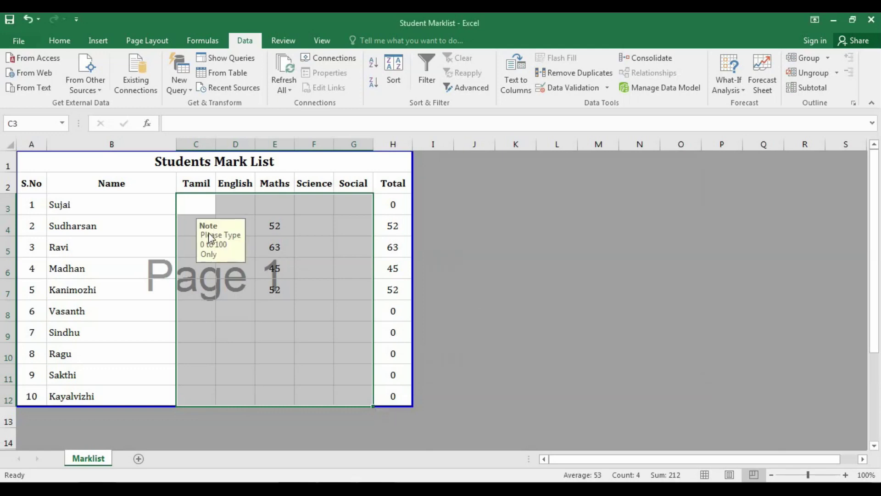
{"action": "left_click", "coordinate": [196, 203]}
{"action": "left_click", "coordinate": [299, 207]}
{"action": "left_click", "coordinate": [294, 333]}
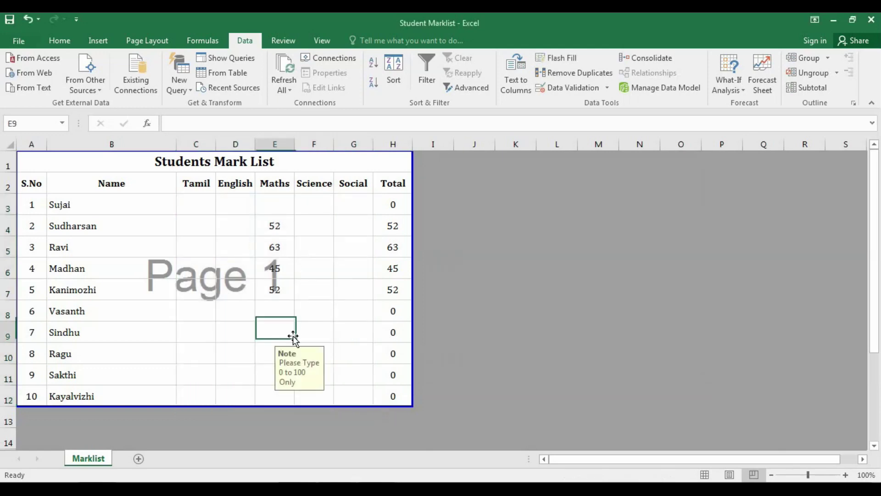
{"action": "left_click", "coordinate": [205, 331]}
{"action": "left_click", "coordinate": [306, 306]}
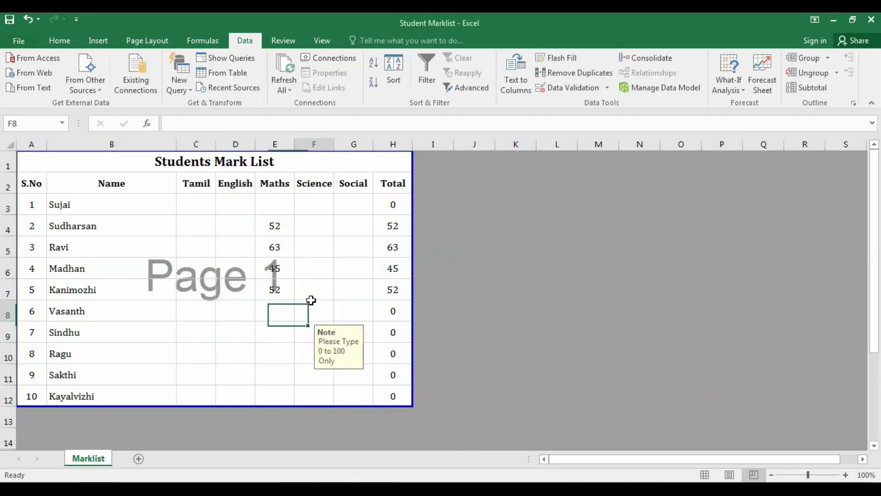
{"action": "left_click", "coordinate": [329, 239]}
{"action": "left_click", "coordinate": [241, 251]}
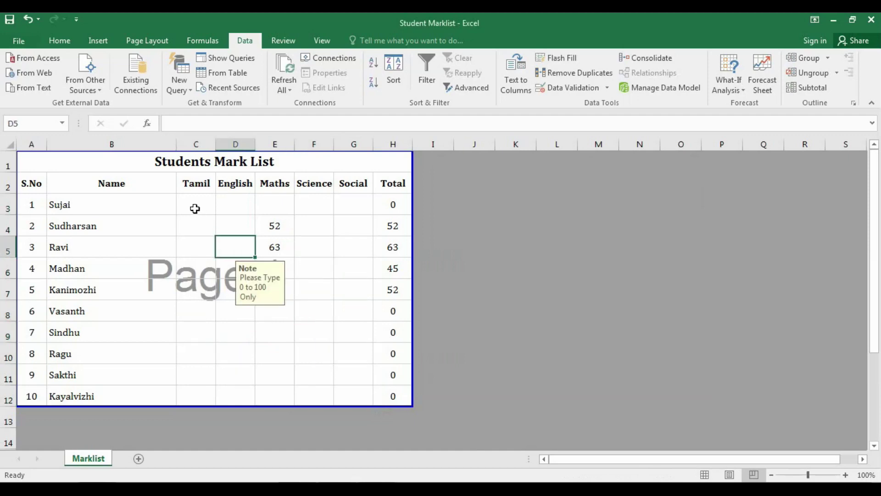
{"action": "left_click_drag", "start_coordinate": [193, 207], "coordinate": [354, 396]}
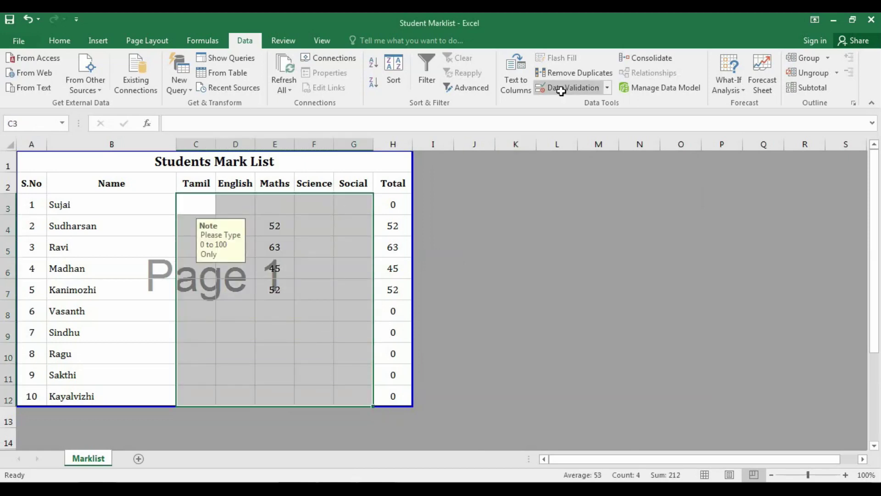
Turn off 'Show input message when cell is selected' for the mark cells in Data Validation
{"action": "left_click", "coordinate": [561, 89]}
{"action": "left_click", "coordinate": [470, 212]}
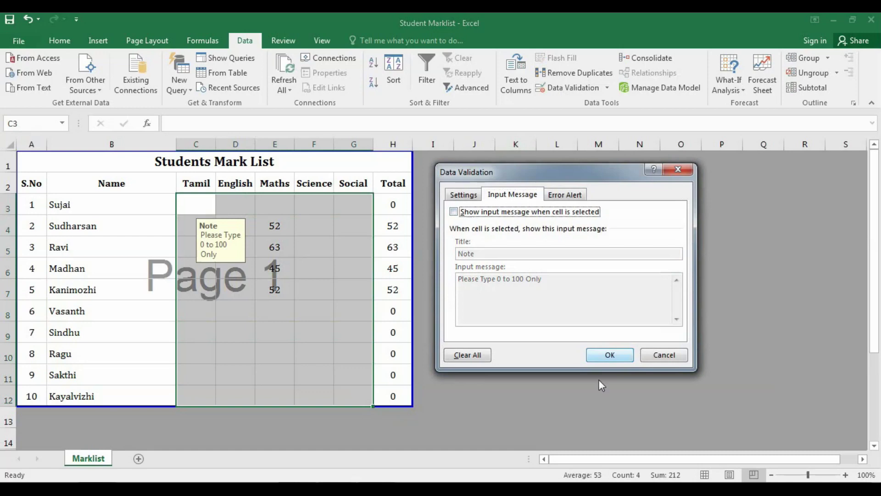
{"action": "left_click", "coordinate": [612, 357]}
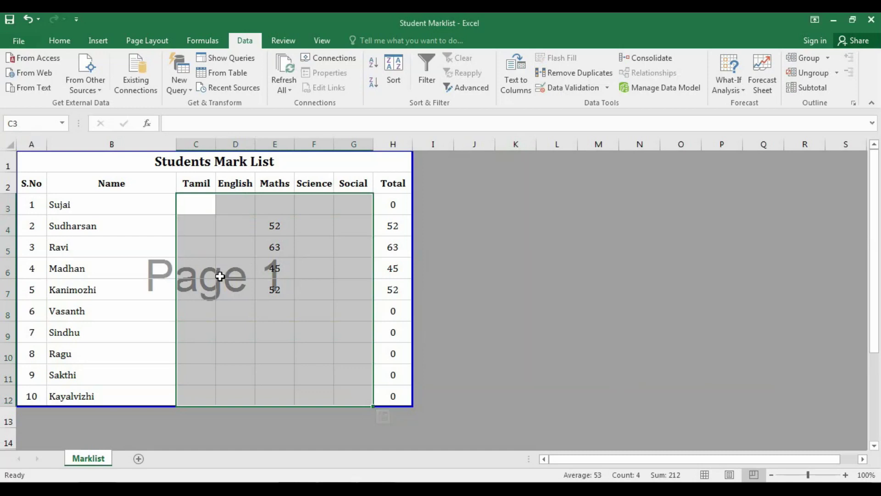
{"action": "left_click", "coordinate": [248, 268]}
Select several mark cells, including D5, to confirm no note appears, then close the workbook
{"action": "left_click", "coordinate": [331, 313]}
{"action": "left_click", "coordinate": [235, 326]}
{"action": "left_click", "coordinate": [233, 265]}
{"action": "left_click", "coordinate": [234, 254]}
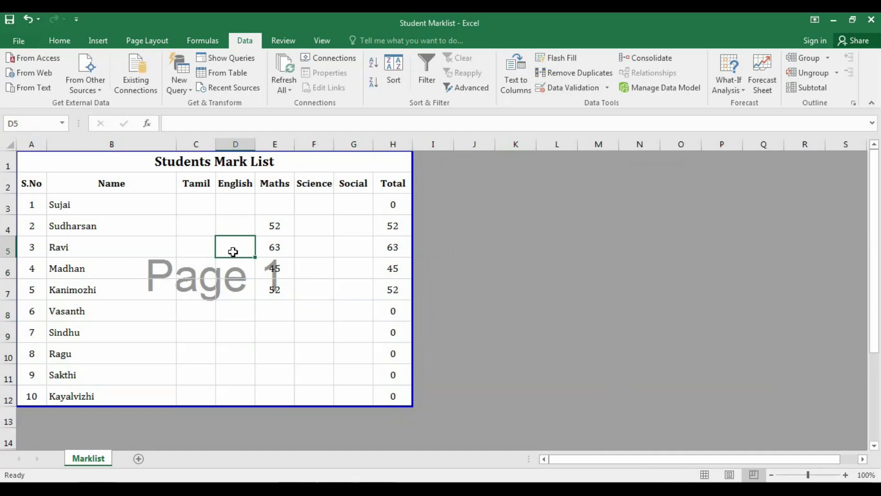
{"action": "left_click", "coordinate": [878, 19]}
Close without saving, open 'Student Marklist With Values' from the desktop, and select the marks
{"action": "left_click", "coordinate": [437, 269]}
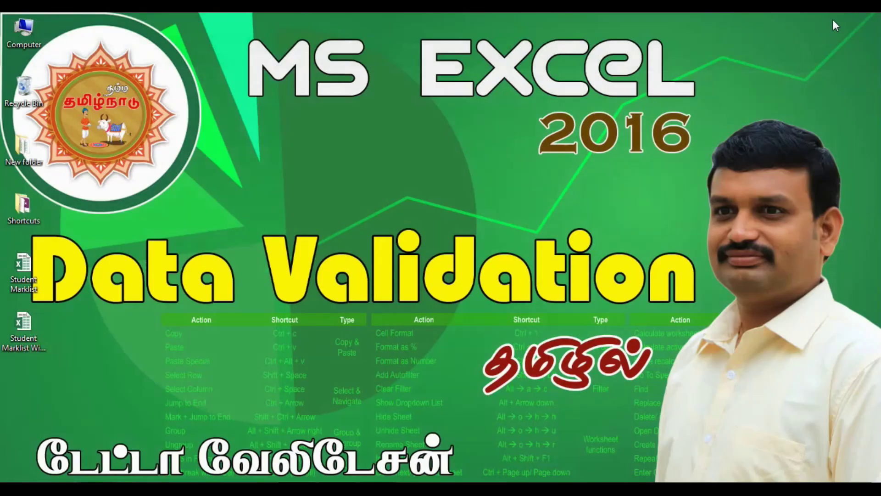
{"action": "double_click", "coordinate": [26, 320]}
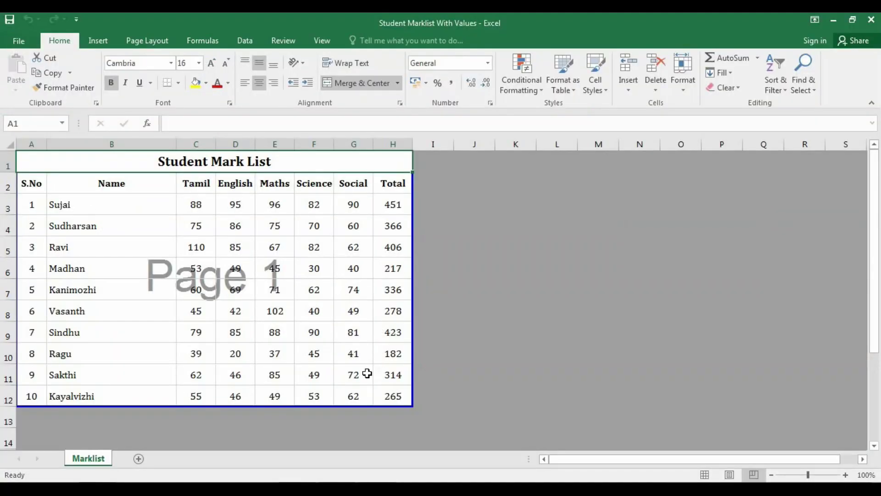
{"action": "left_click_drag", "start_coordinate": [193, 202], "coordinate": [349, 390]}
Limit marks C3:G12 to whole numbers between minimum 0 and maximum 100
{"action": "left_click", "coordinate": [247, 39]}
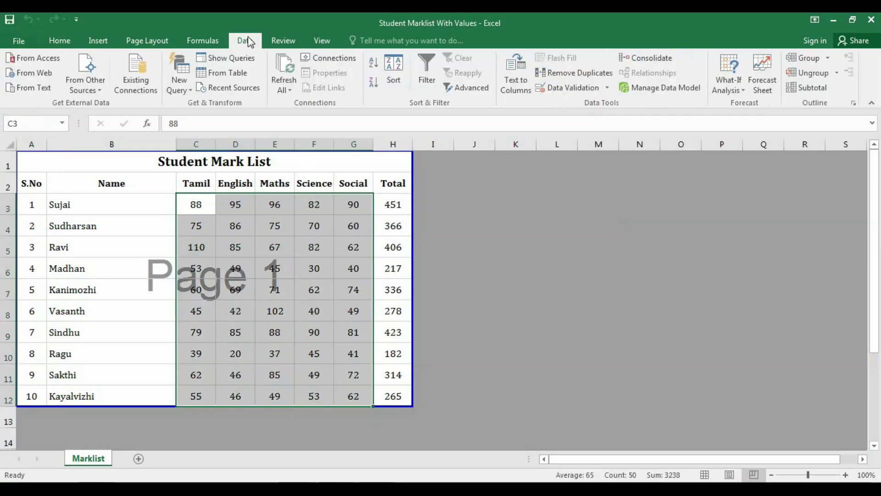
{"action": "left_click", "coordinate": [569, 88]}
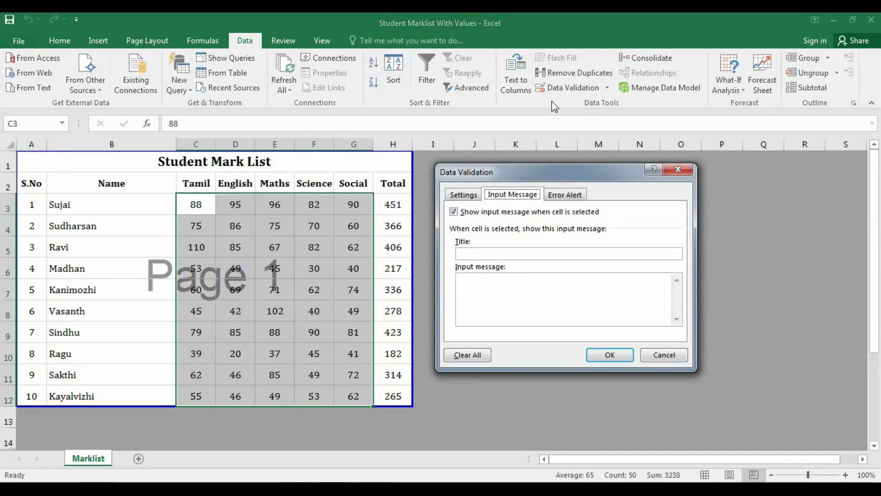
{"action": "left_click", "coordinate": [466, 195]}
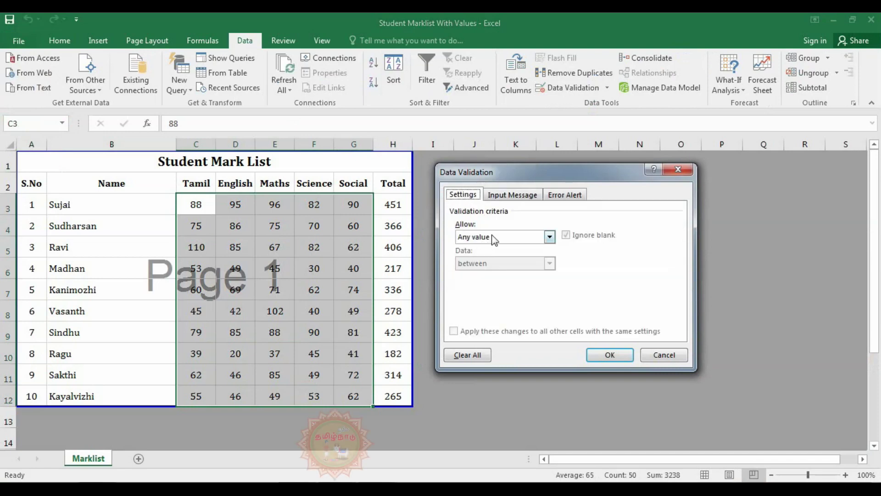
{"action": "left_click", "coordinate": [491, 235]}
{"action": "left_click", "coordinate": [479, 237]}
{"action": "left_click", "coordinate": [478, 239]}
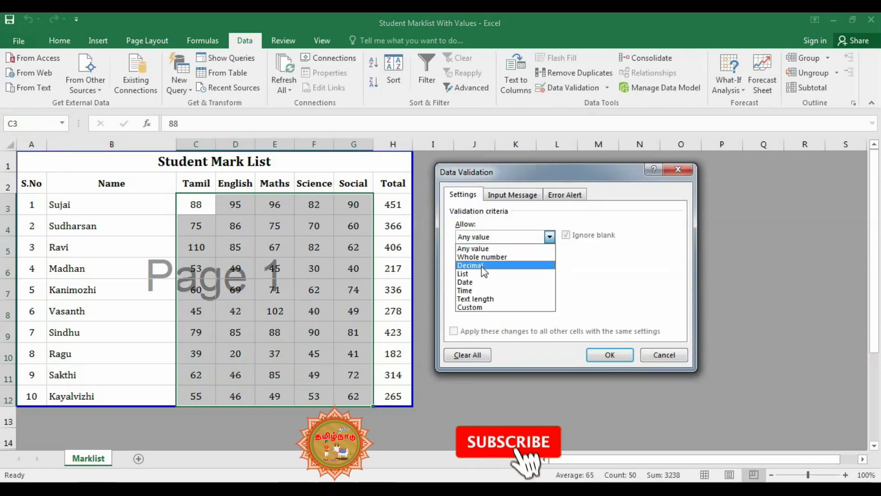
{"action": "left_click", "coordinate": [477, 254]}
{"action": "left_click", "coordinate": [479, 289]}
{"action": "type", "text": "0"}
{"action": "key", "text": "Tab"}
{"action": "type", "text": "100"}
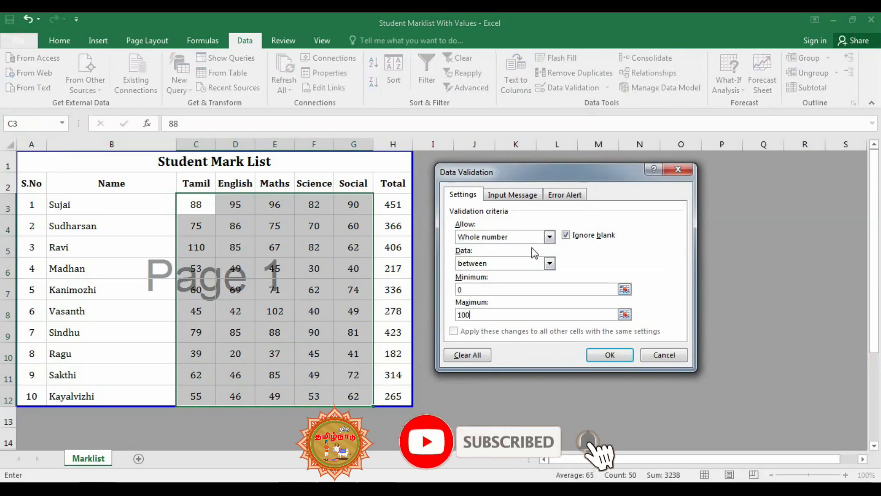
{"action": "left_click", "coordinate": [610, 355]}
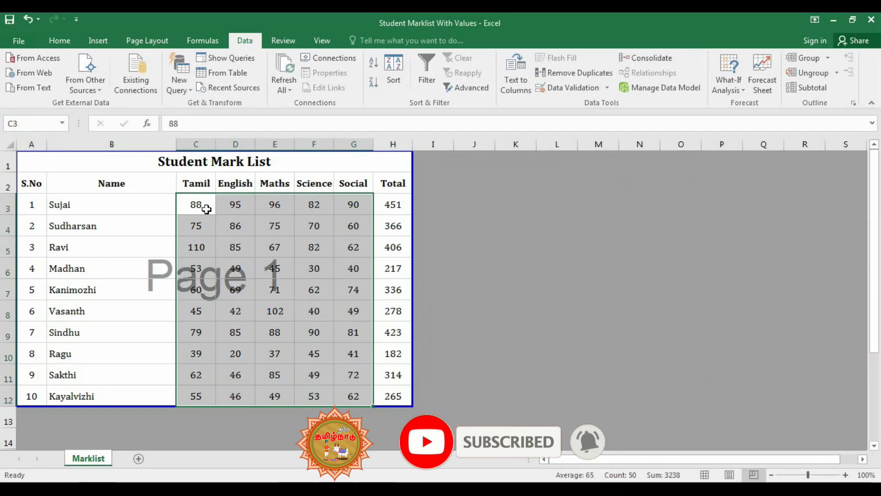
{"action": "left_click", "coordinate": [206, 208]}
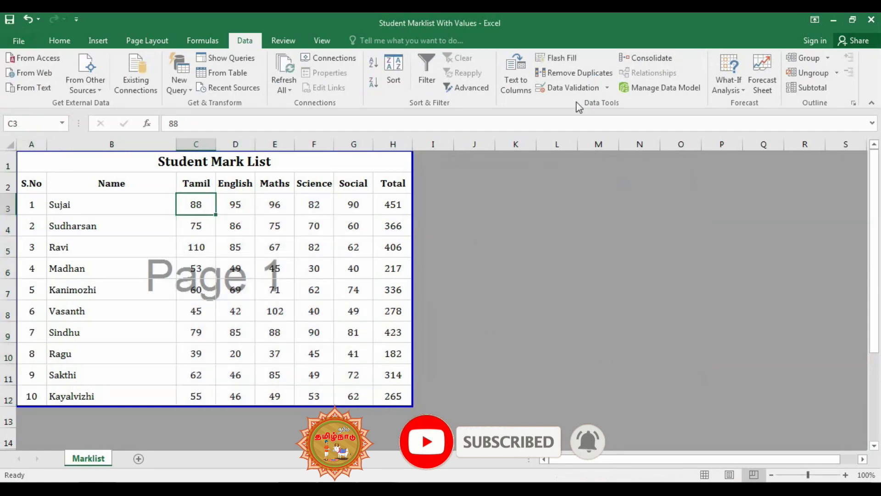
Circle the invalid marks 110 and 102 in red, then clear the validation circles
{"action": "left_click", "coordinate": [608, 87]}
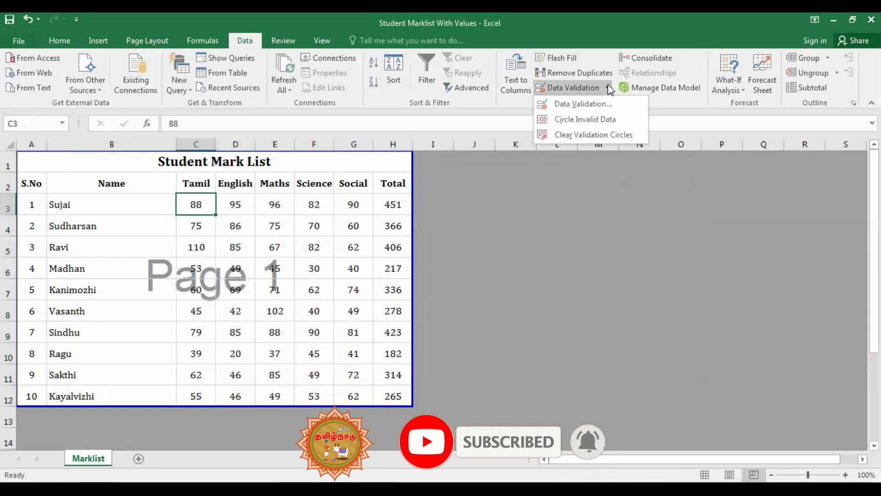
{"action": "left_click", "coordinate": [607, 120]}
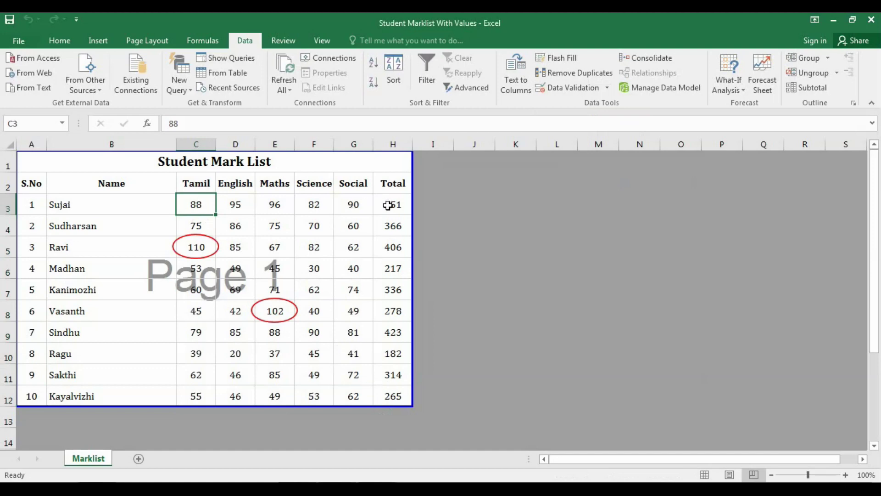
{"action": "left_click", "coordinate": [592, 88]}
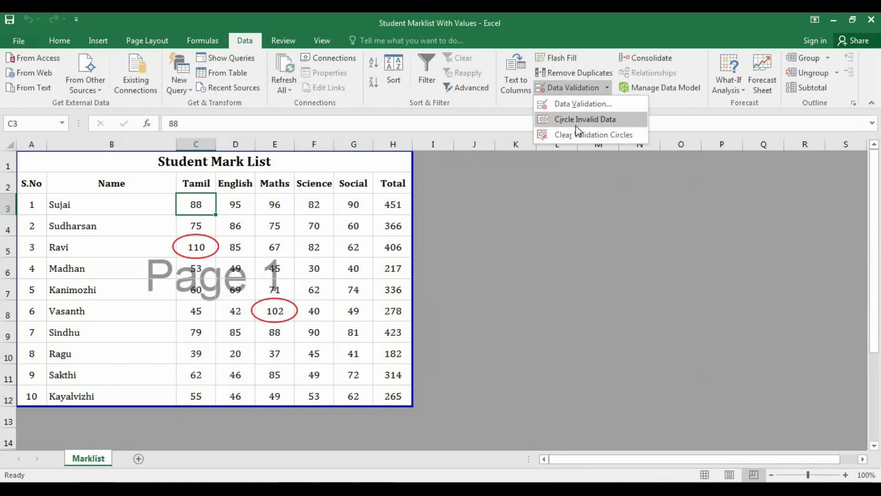
{"action": "left_click", "coordinate": [568, 138]}
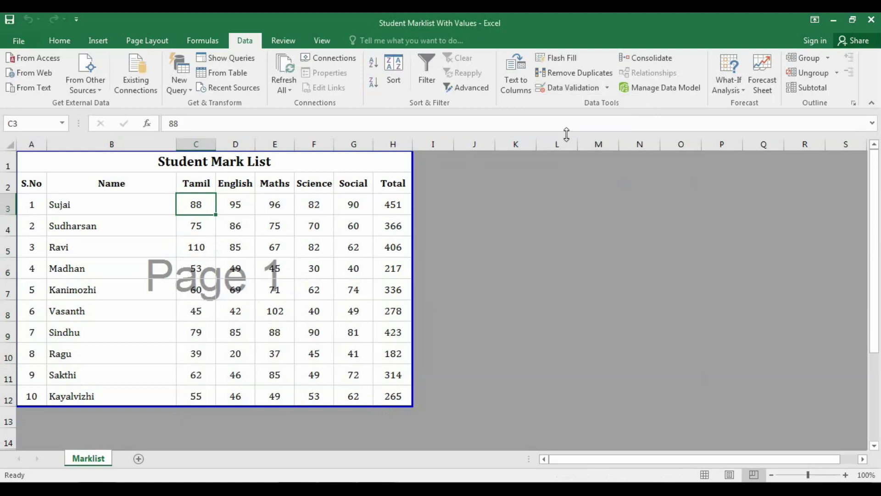